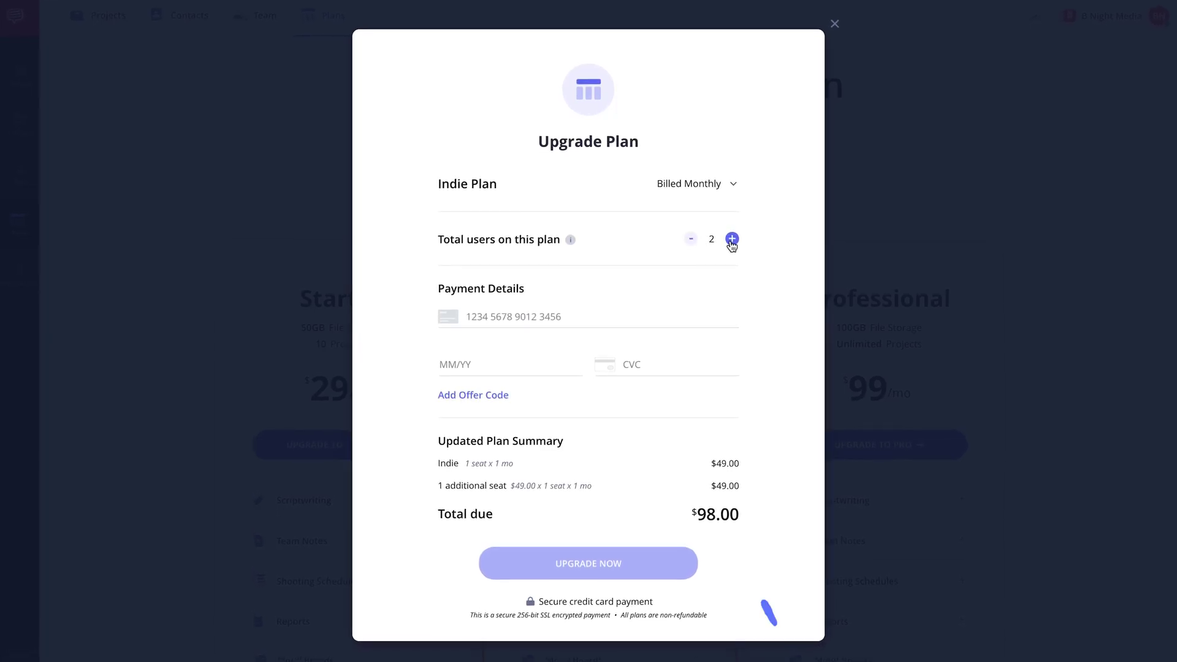
Raise Total users to 3, then abandon the upgrade for the pricing plans page
{"action": "left_click", "coordinate": [731, 240]}
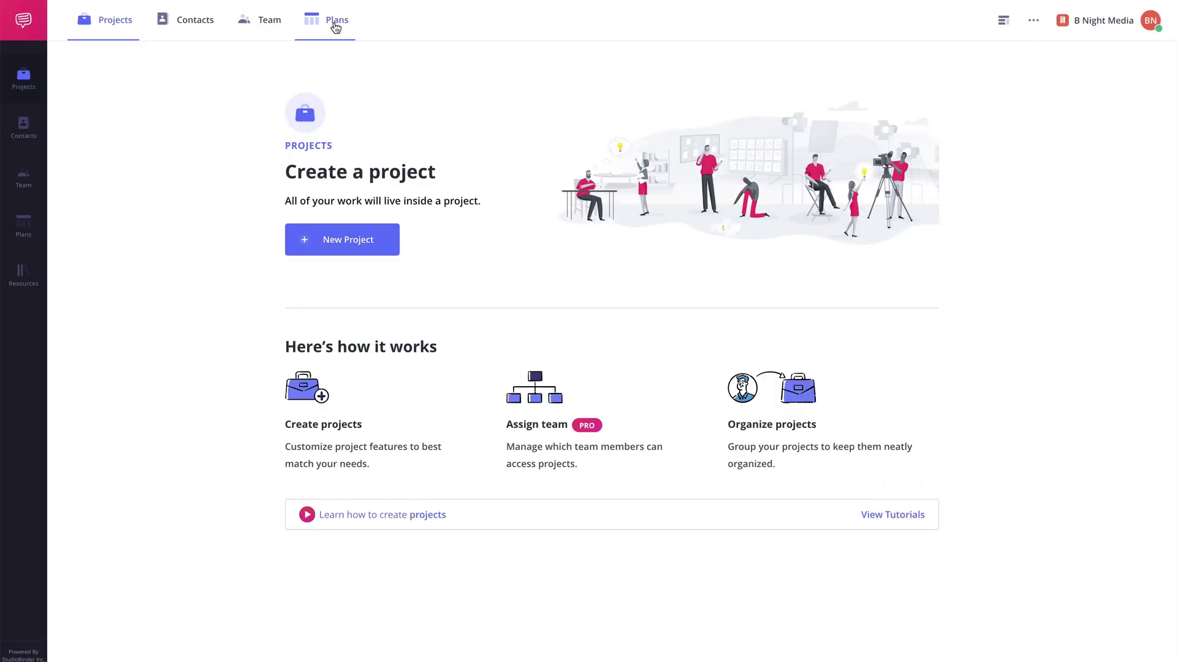
{"action": "left_click", "coordinate": [335, 26]}
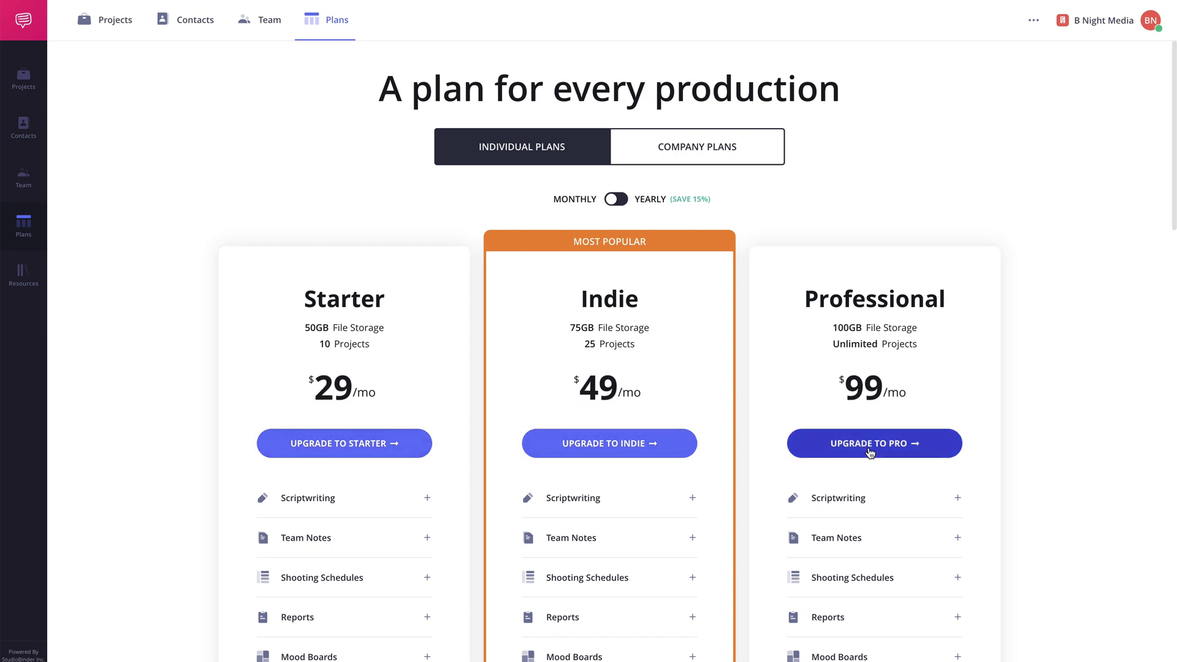
Start an Indie upgrade and settle Total users at 2 for $98.00 monthly
{"action": "left_click", "coordinate": [612, 457]}
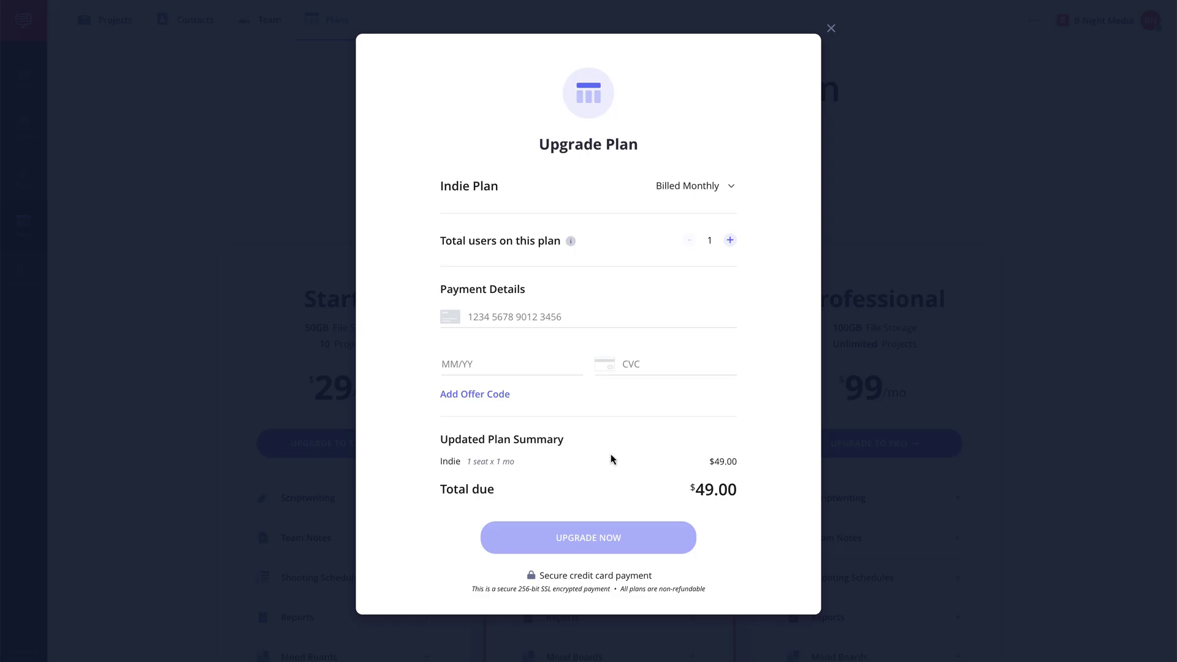
{"action": "left_click", "coordinate": [729, 240]}
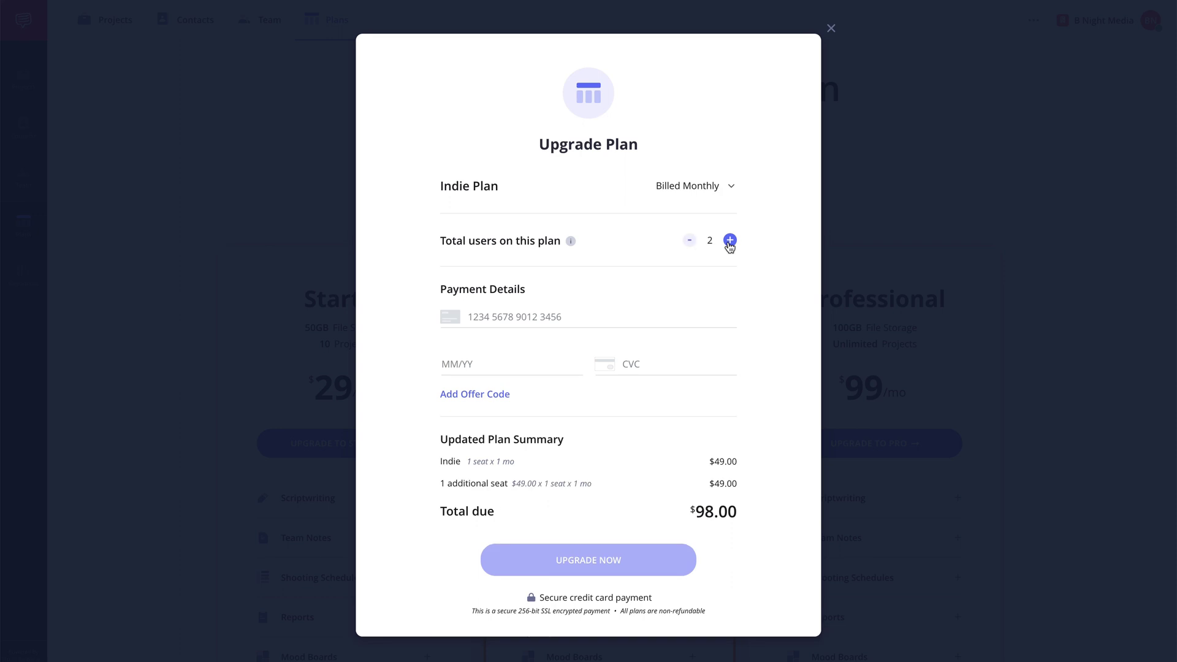
{"action": "left_click", "coordinate": [729, 240]}
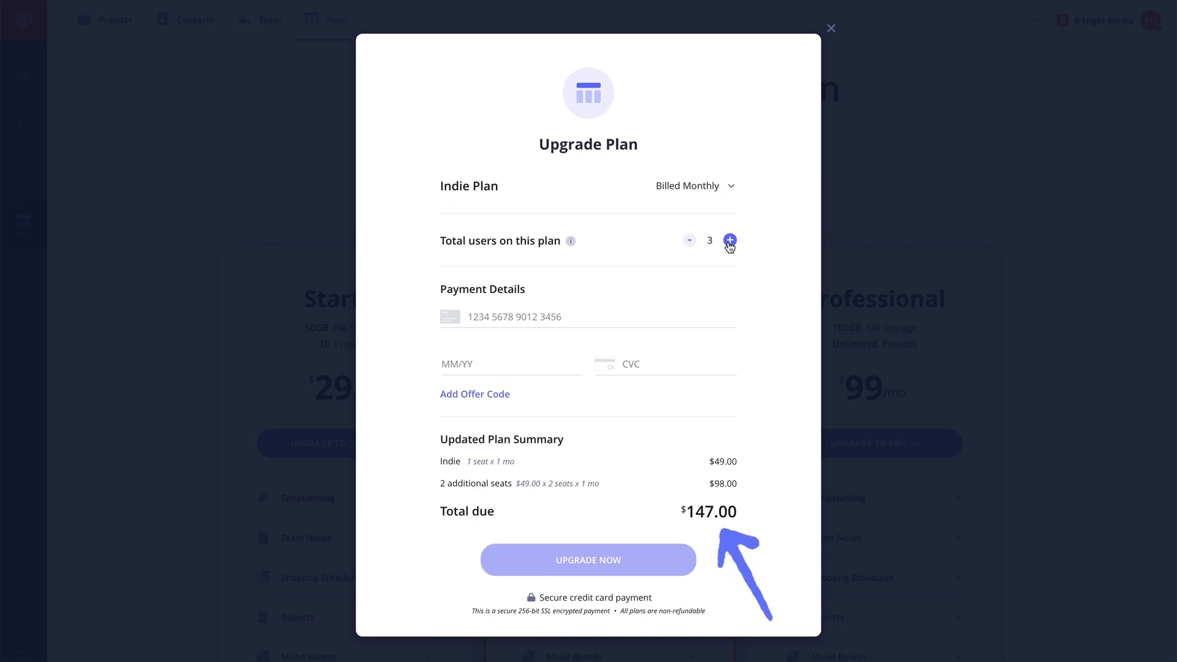
{"action": "left_click", "coordinate": [689, 241]}
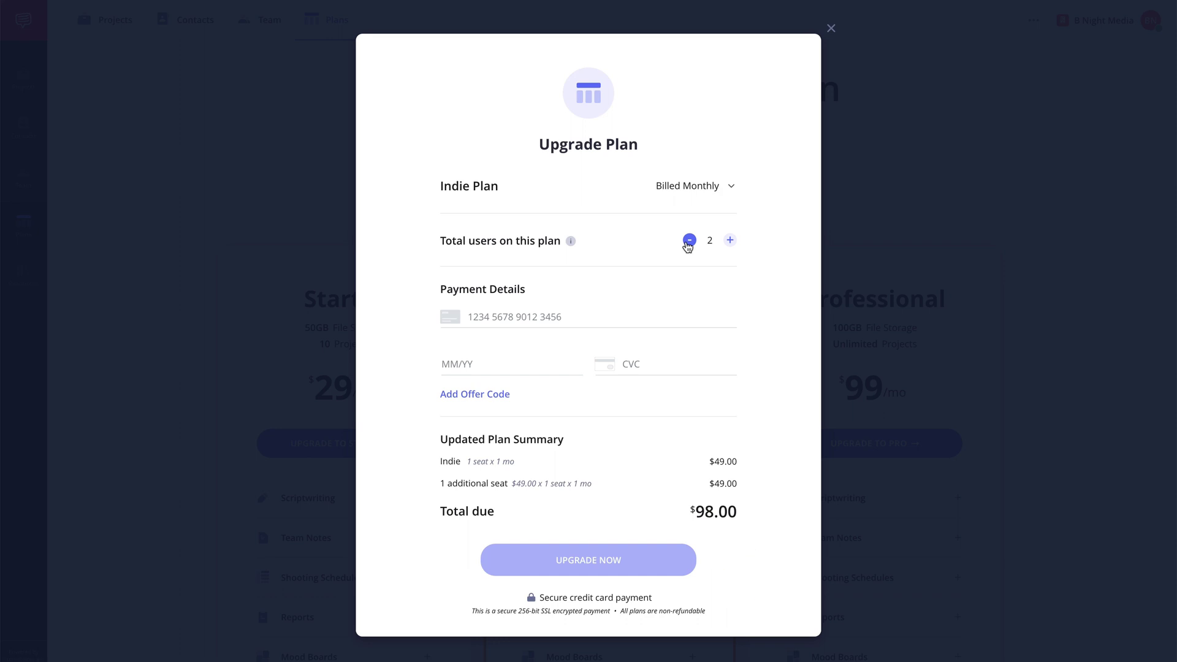
Switch the Indie upgrade to Billed Annually ($1,008.00) and select the card number field
{"action": "left_click", "coordinate": [736, 188]}
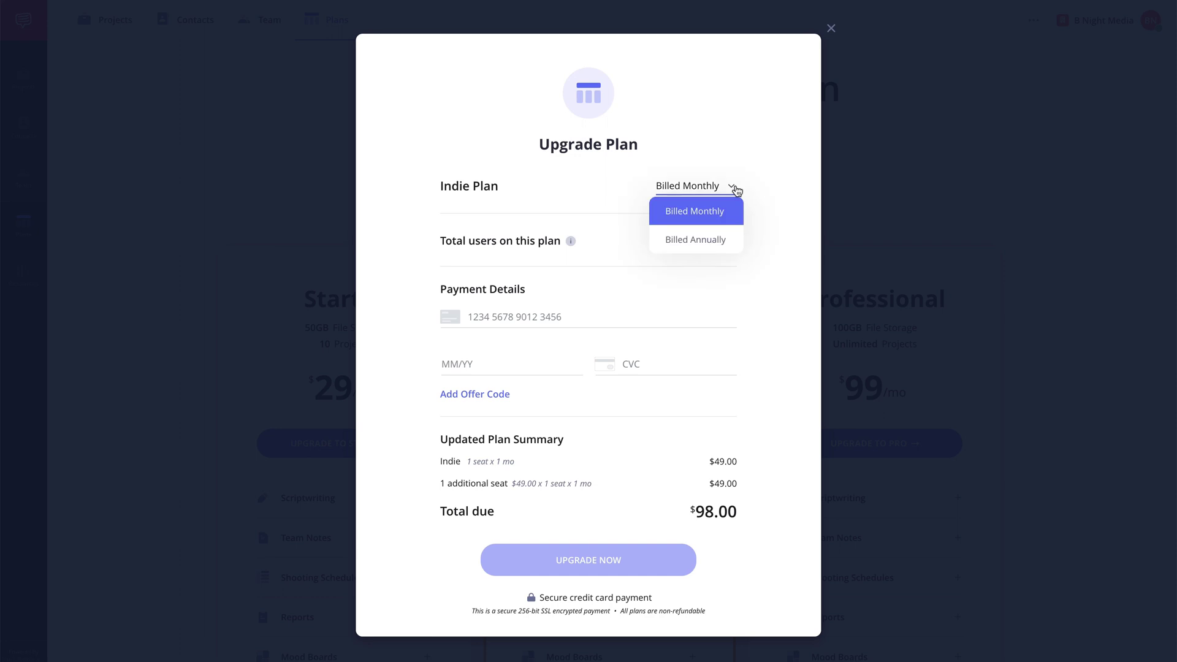
{"action": "left_click", "coordinate": [735, 246]}
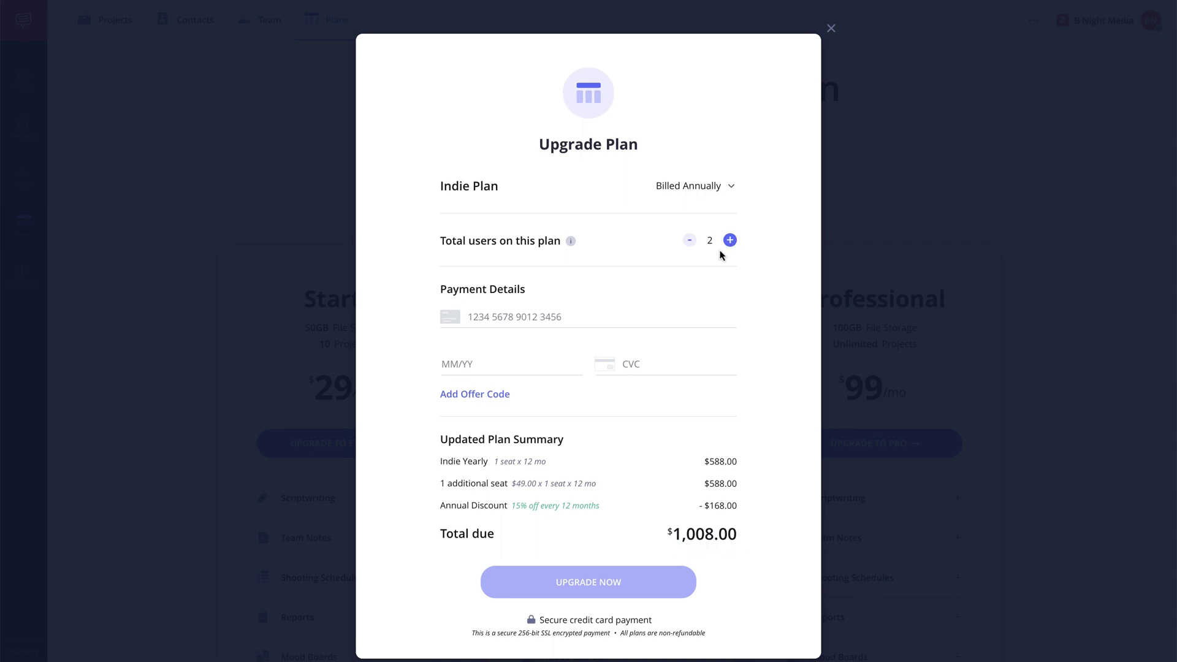
{"action": "left_click", "coordinate": [582, 311]}
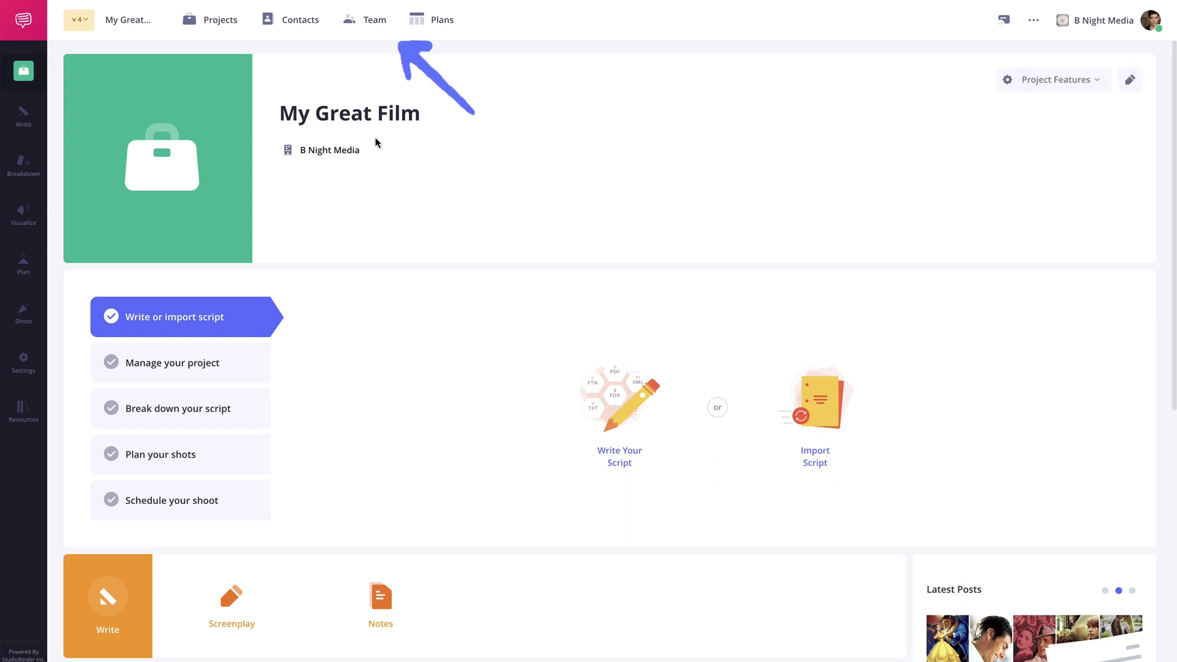
On the Team page, preview one extra seat (7 total) in Add Team Seats
{"action": "left_click", "coordinate": [365, 31]}
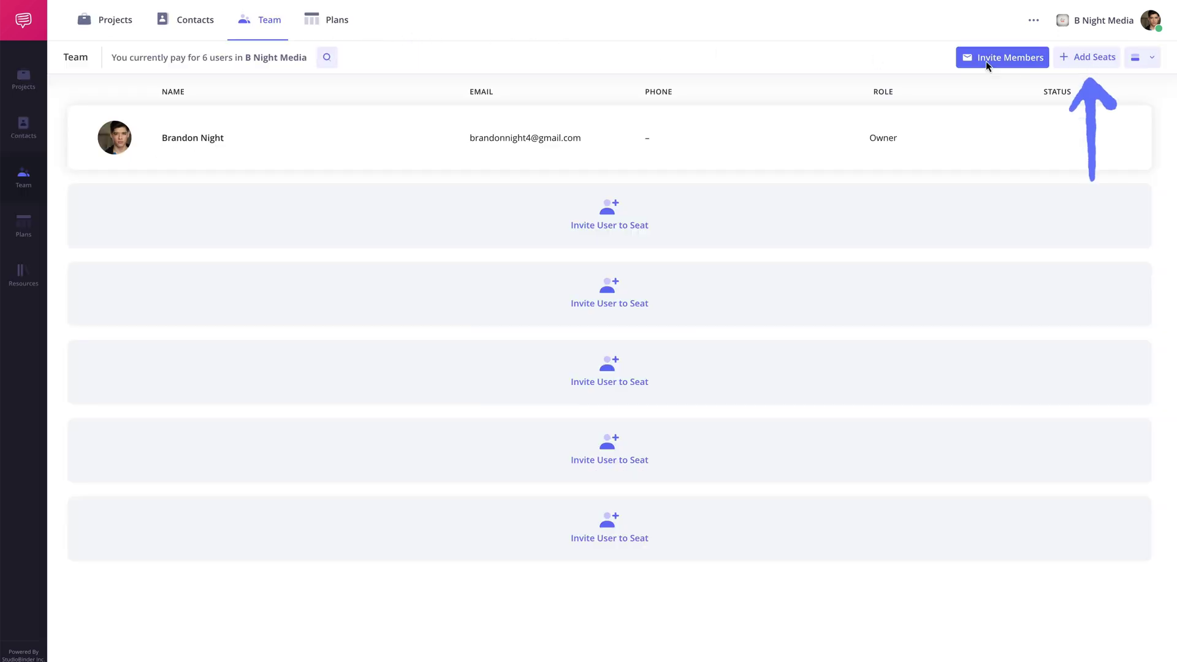
{"action": "left_click", "coordinate": [1091, 68]}
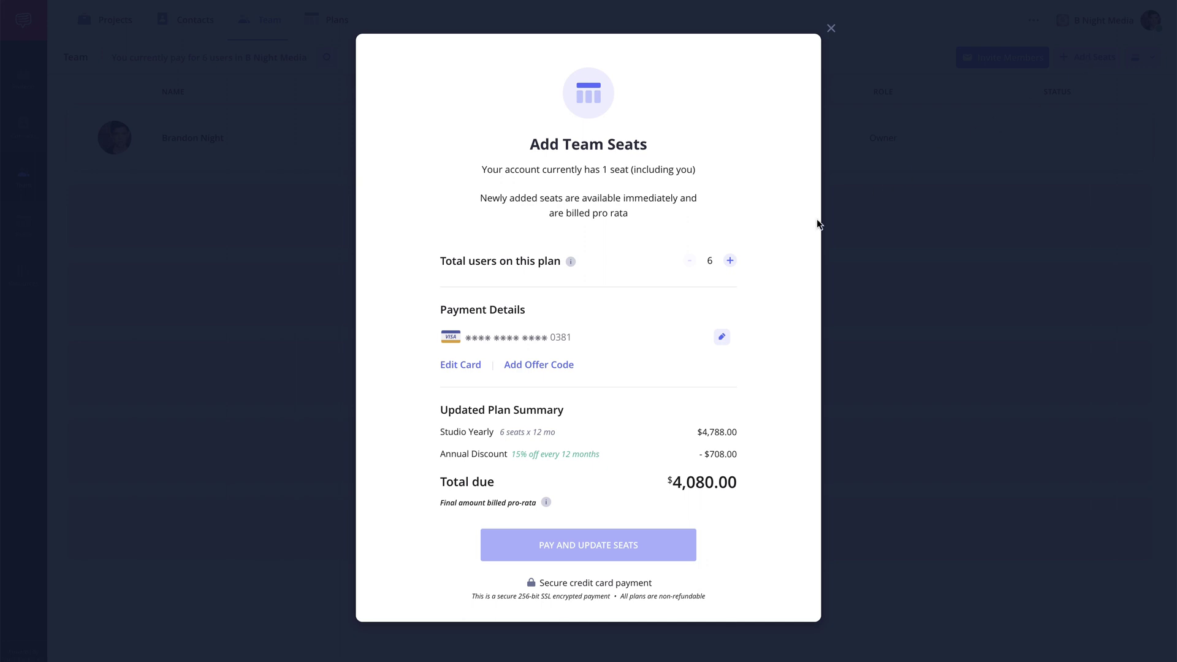
{"action": "left_click", "coordinate": [730, 261]}
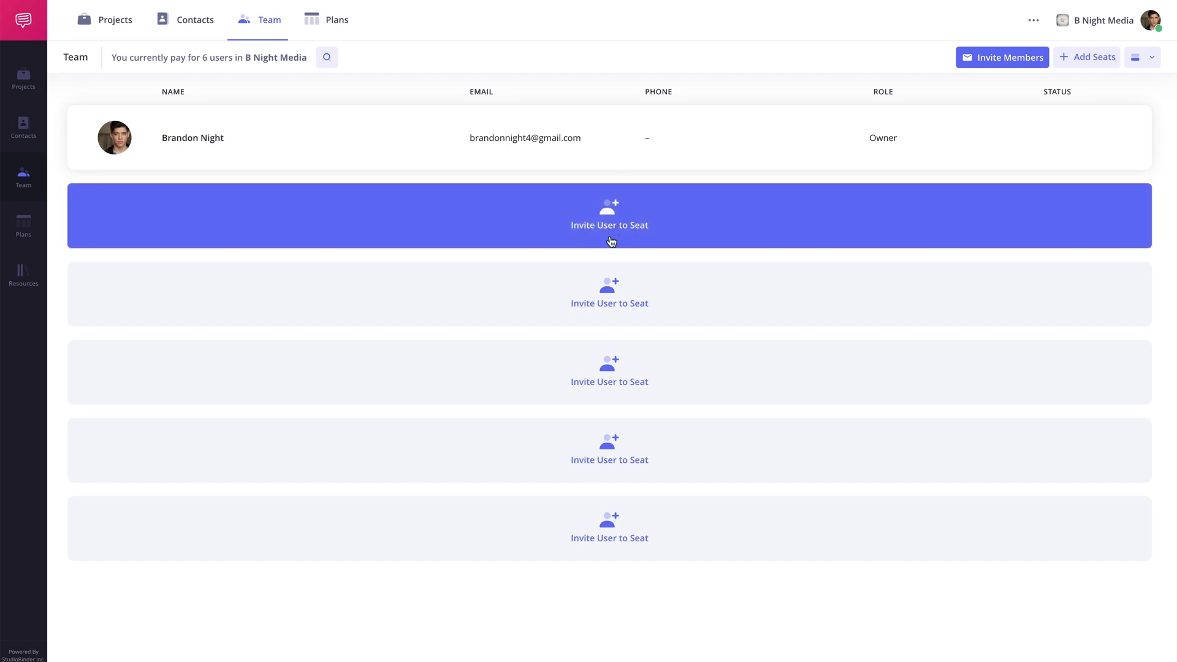
{"action": "left_click", "coordinate": [612, 240]}
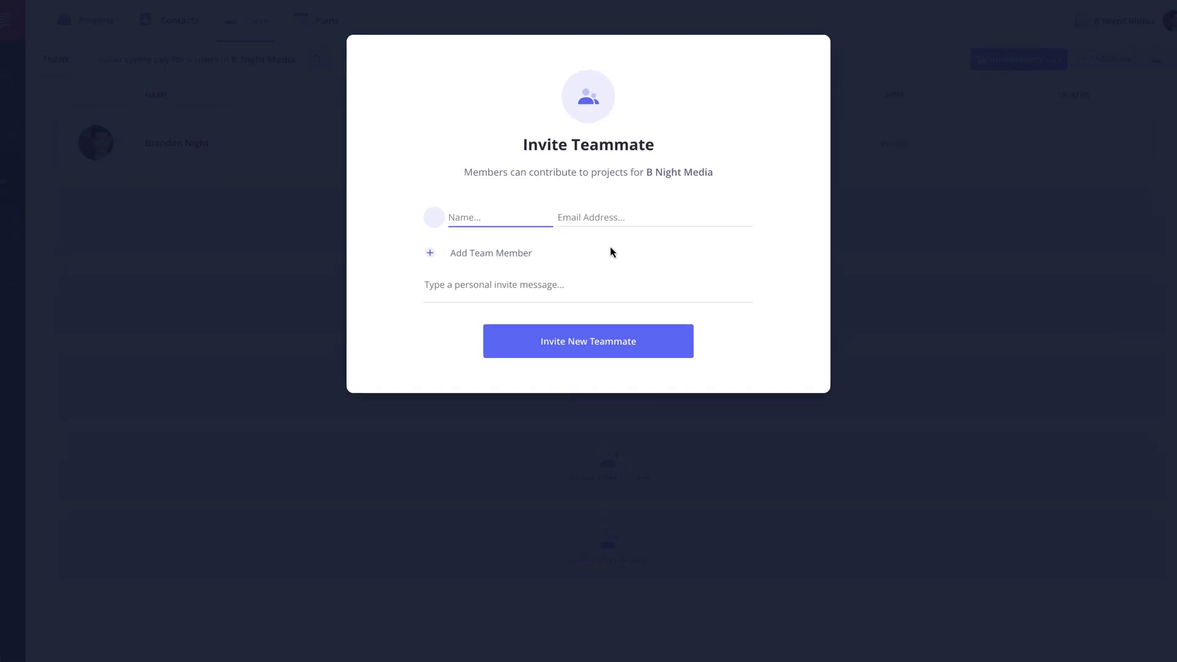
{"action": "key", "text": "Tab"}
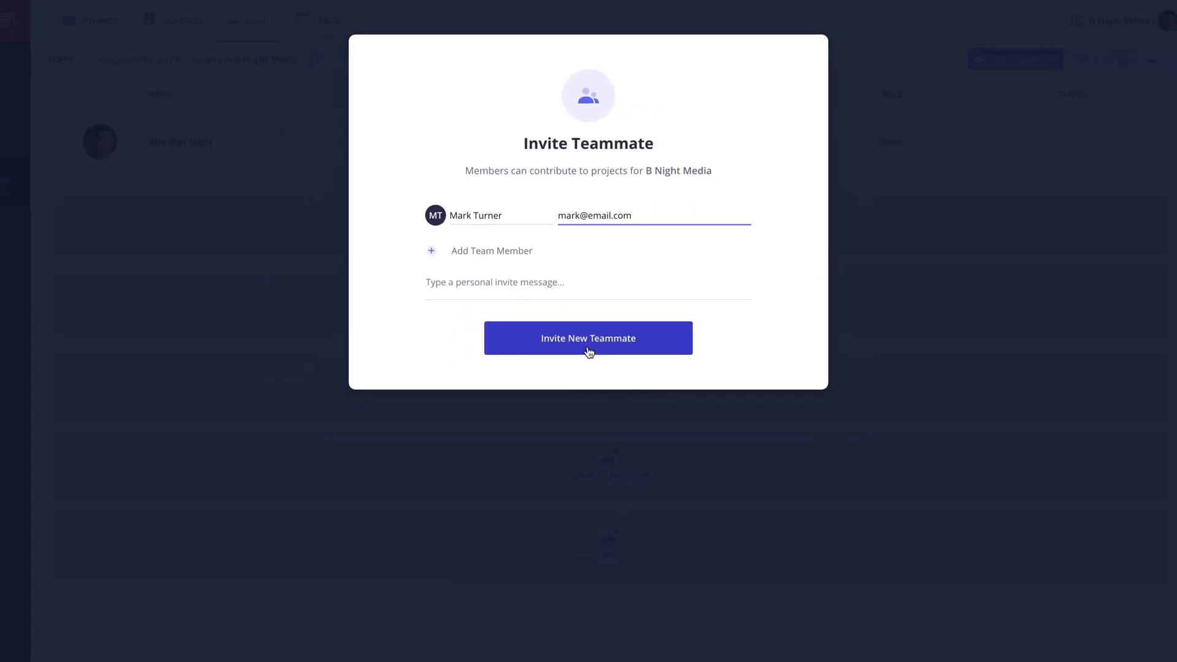
{"action": "left_click", "coordinate": [586, 337]}
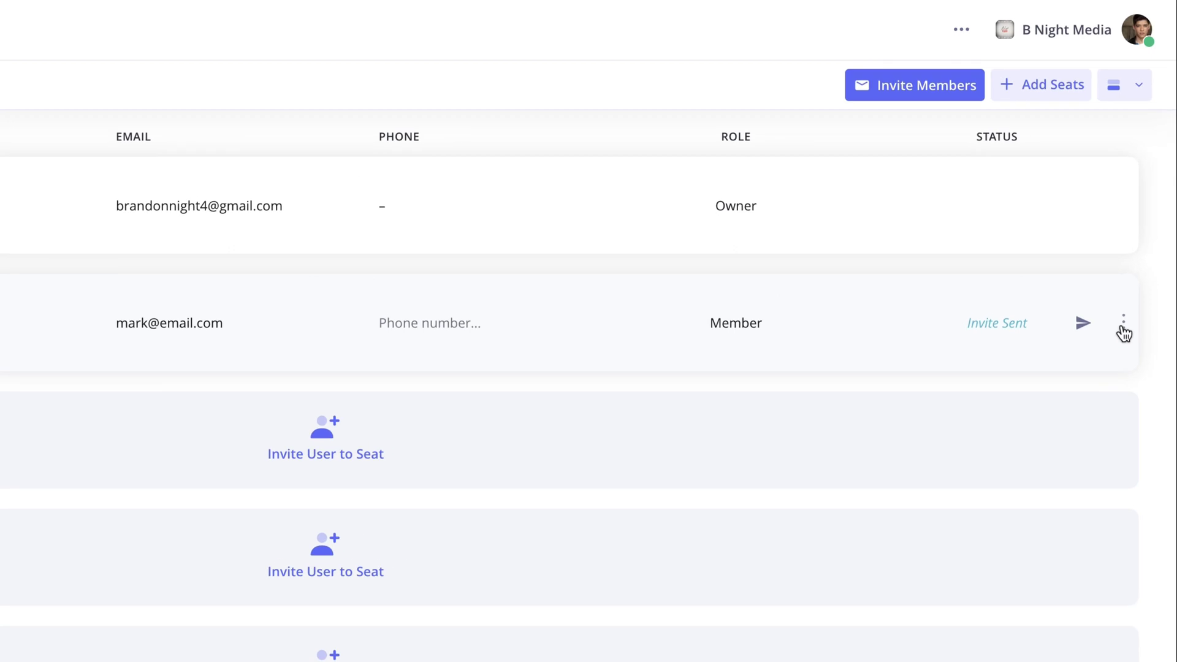
{"action": "left_click", "coordinate": [1124, 323]}
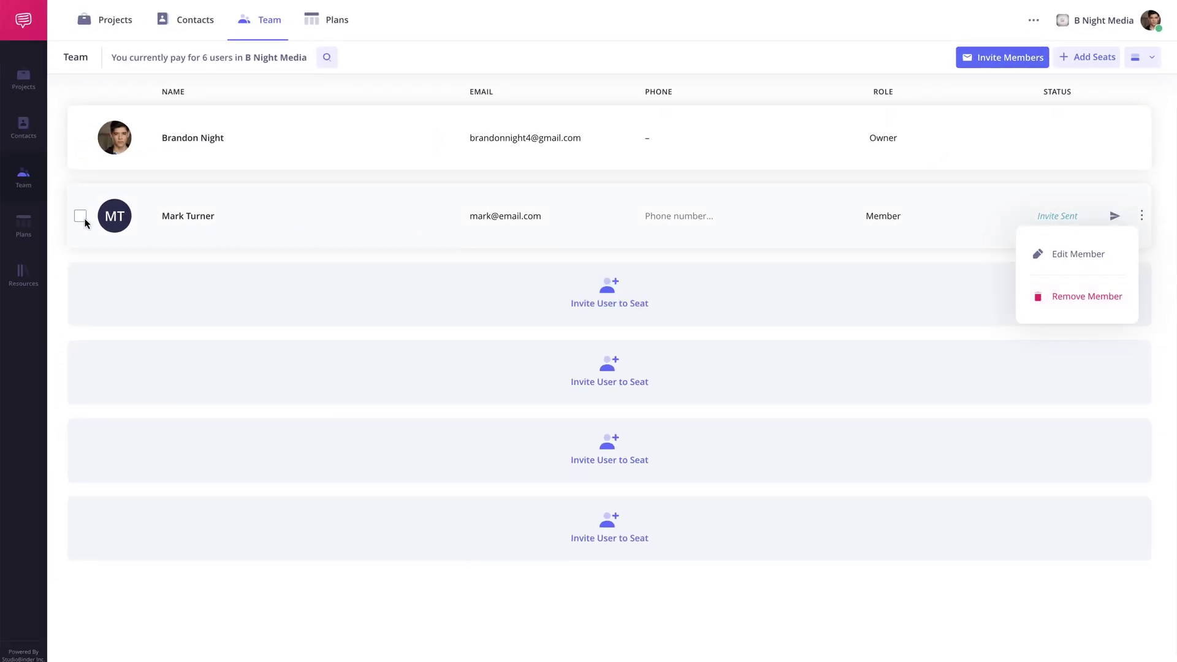
{"action": "left_click", "coordinate": [80, 216]}
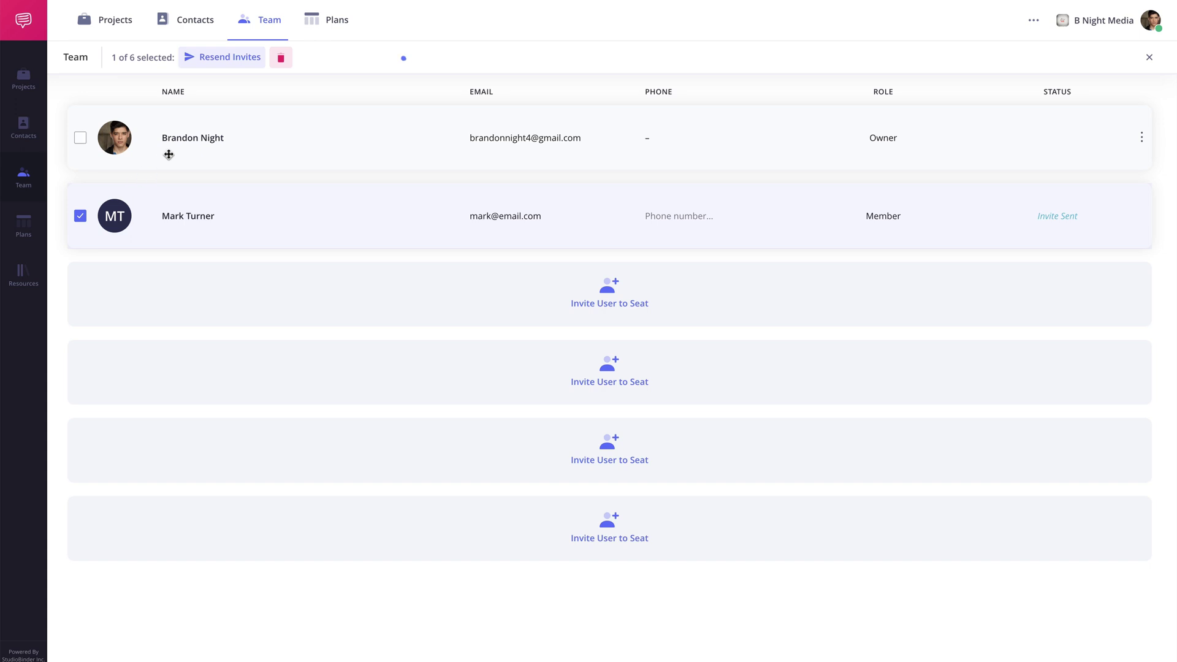
{"action": "left_click", "coordinate": [282, 67]}
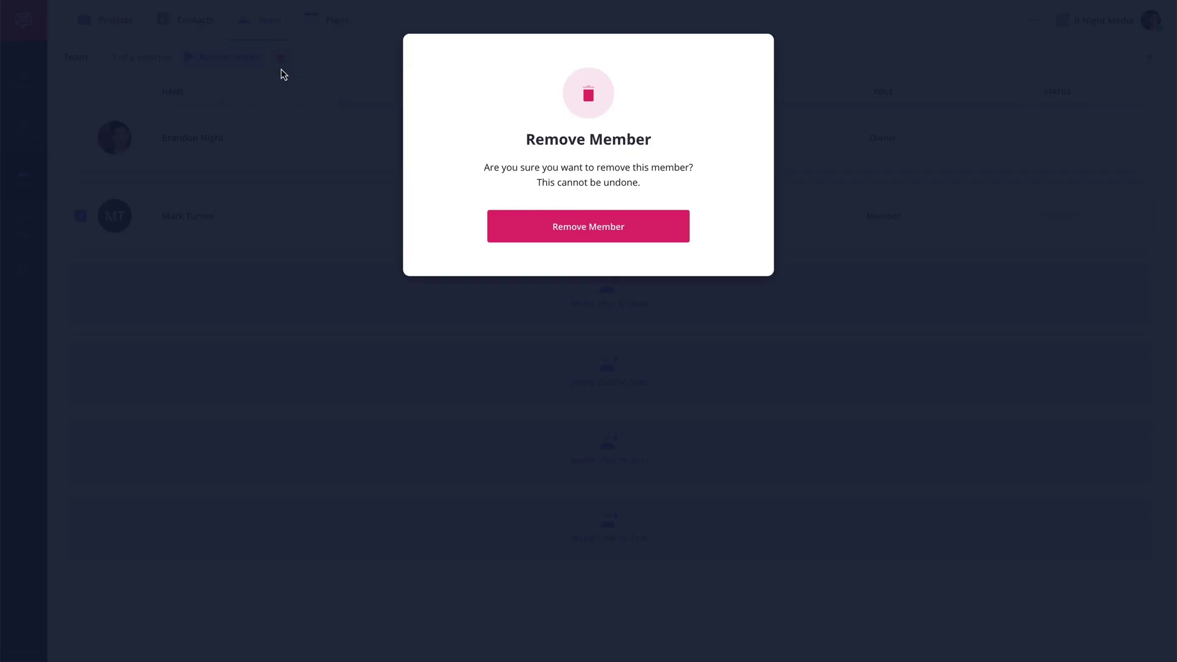
{"action": "left_click", "coordinate": [592, 240]}
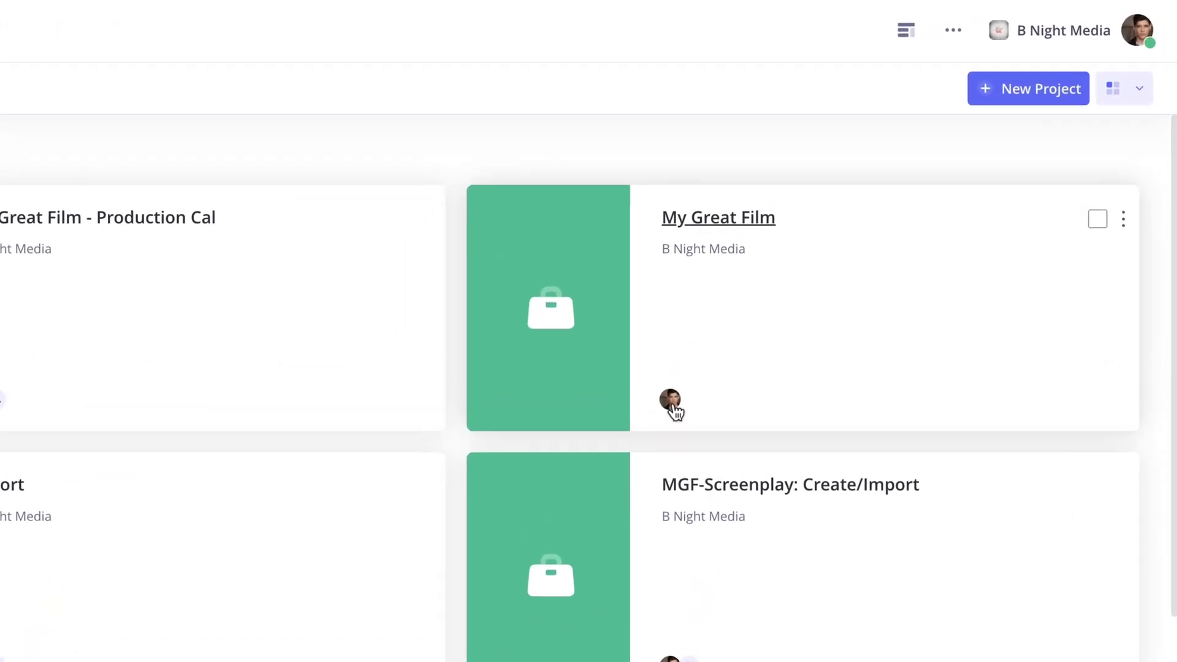
Show My Great Film's access list and search team members to assign to it
{"action": "left_click", "coordinate": [830, 274]}
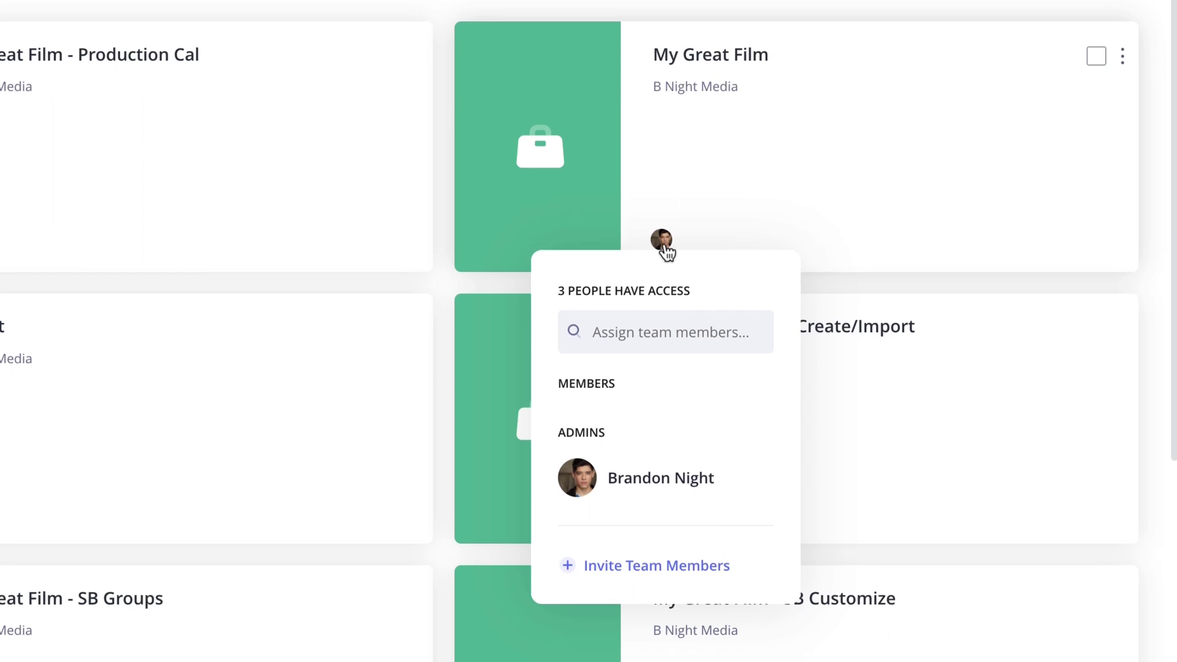
{"action": "left_click", "coordinate": [671, 348]}
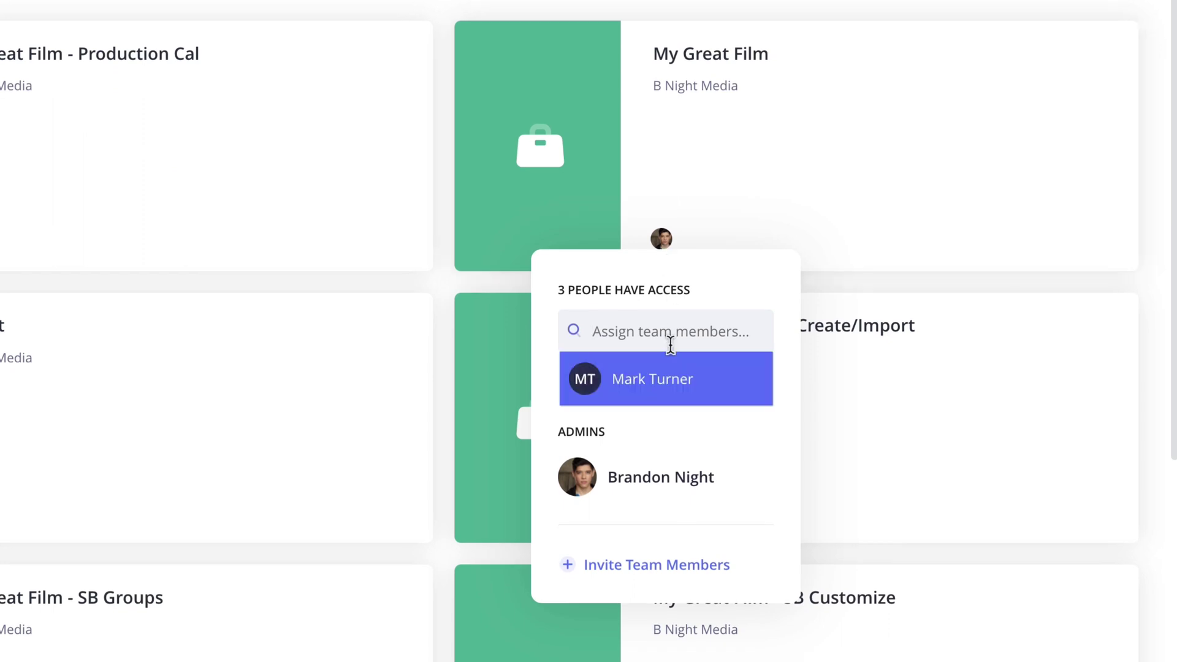